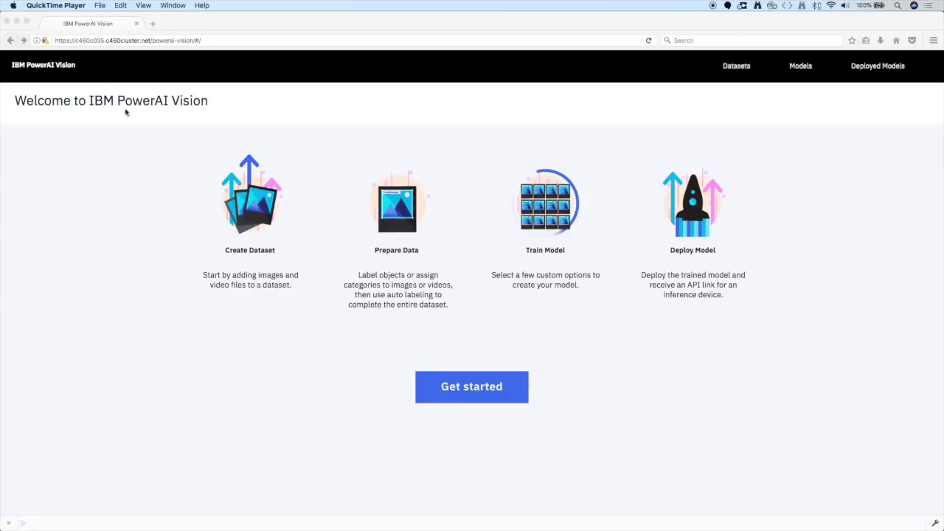
- Create a new dataset named cars
left_click(468, 394)
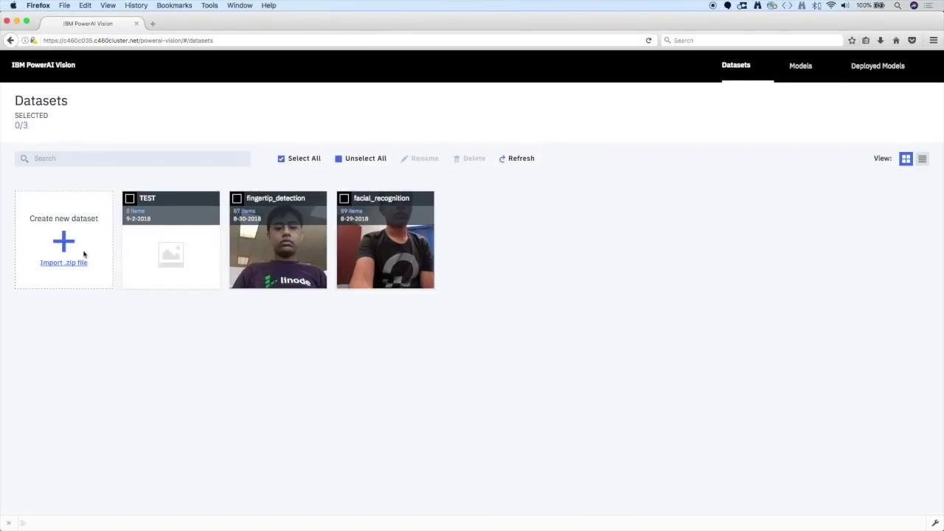
left_click(68, 243)
type("cars")
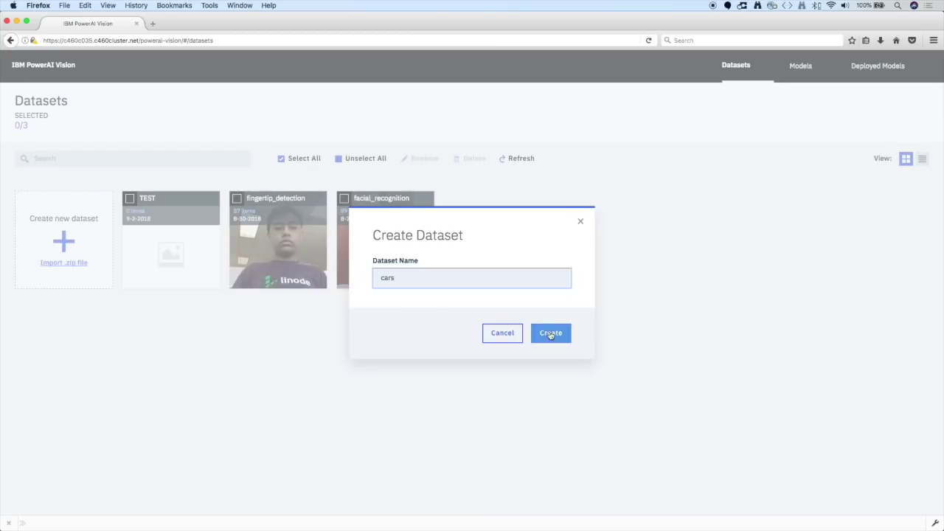
left_click(550, 332)
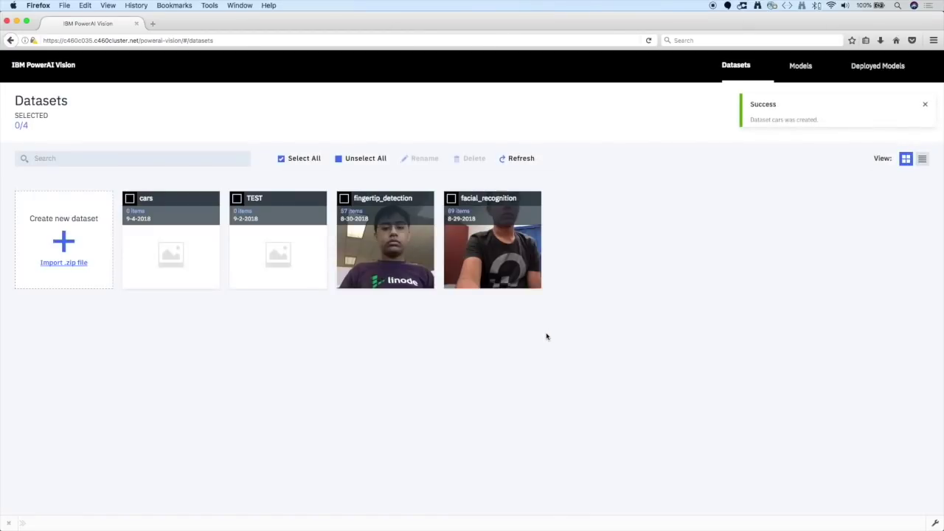
- Open the cars dataset and add the motorway traffic video file to it
left_click(159, 201)
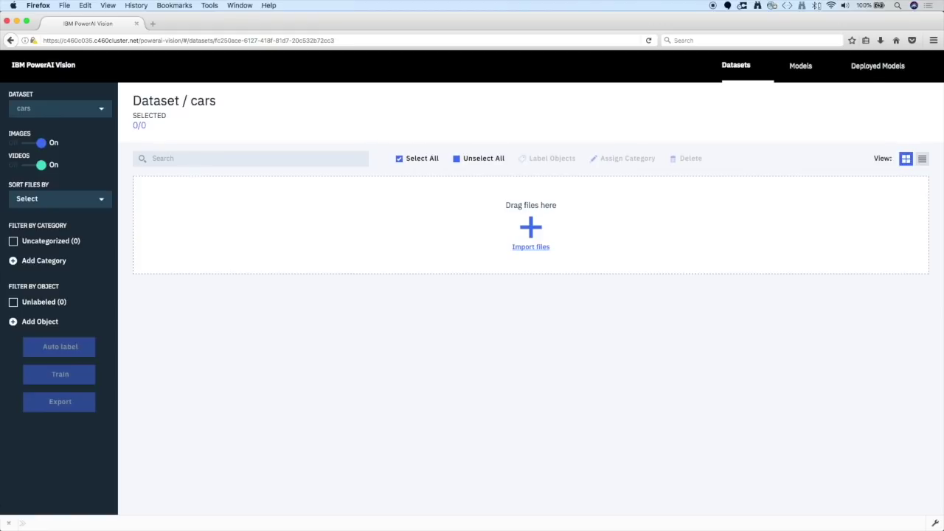
left_click_drag(788, 88, 685, 244)
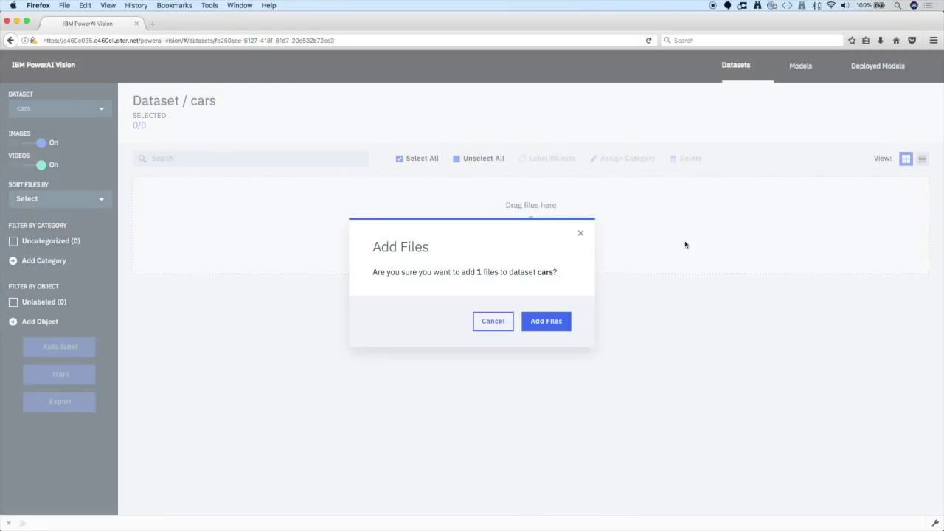
left_click(548, 322)
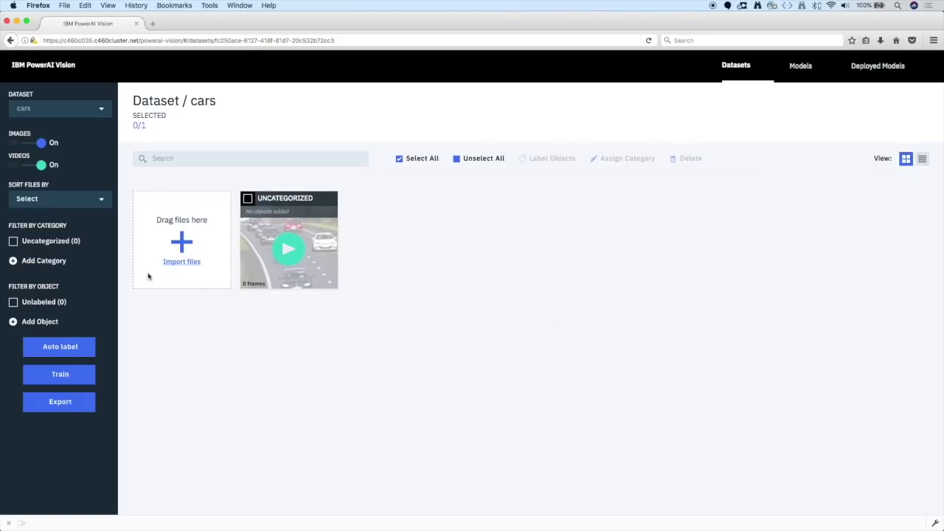
- Add an object label named car to the cars dataset
left_click(48, 321)
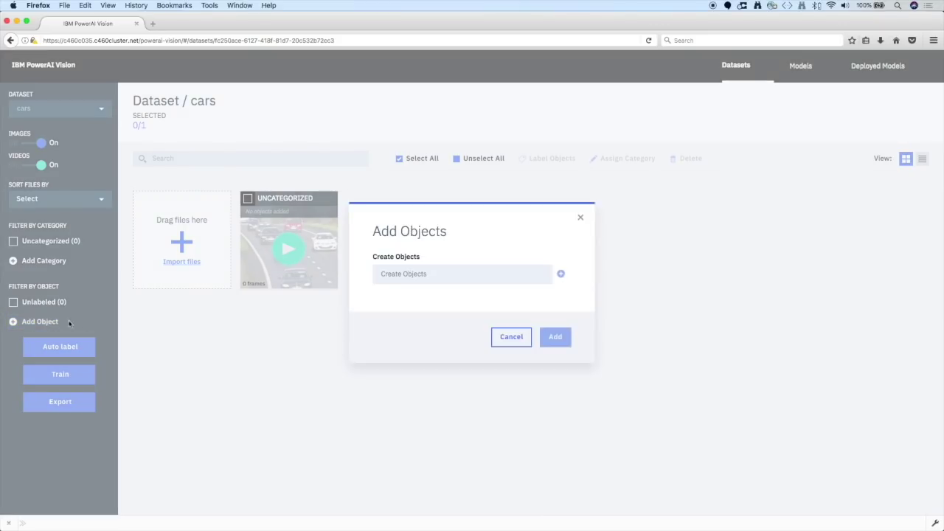
left_click(398, 273)
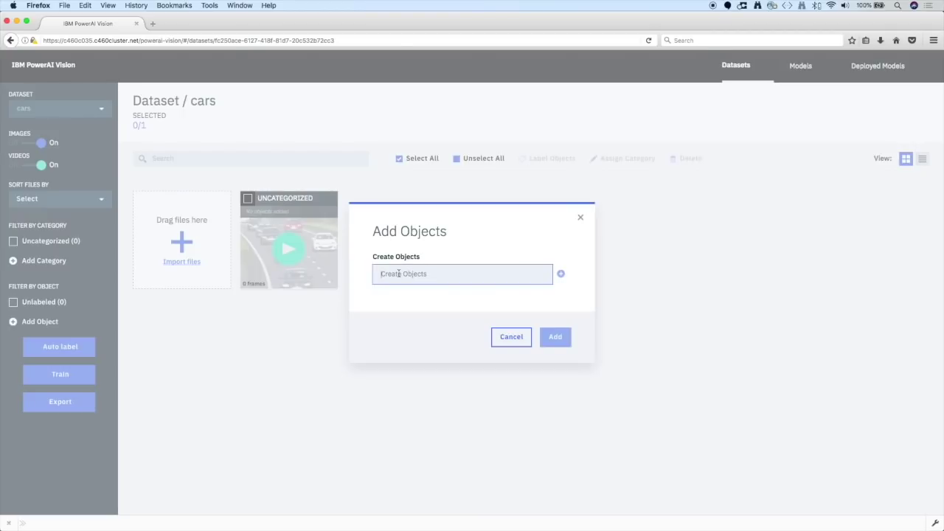
type("car")
left_click(563, 343)
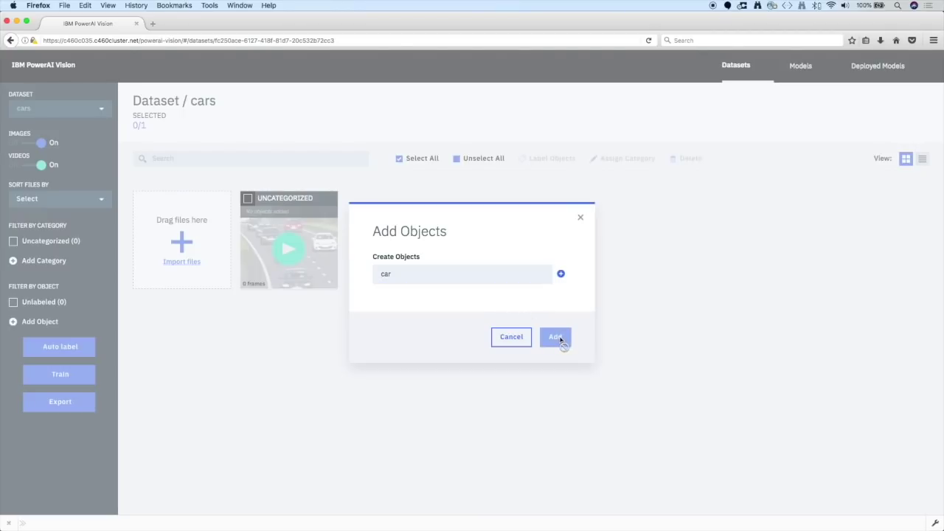
left_click(561, 274)
left_click(554, 341)
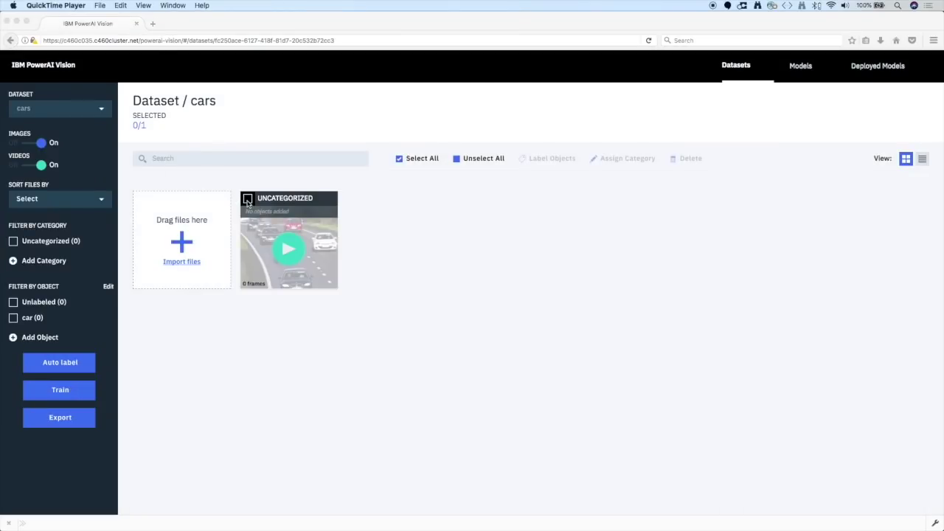
- Select the uncategorized traffic video and open it for object labeling
left_click(247, 203)
left_click(247, 199)
left_click(543, 160)
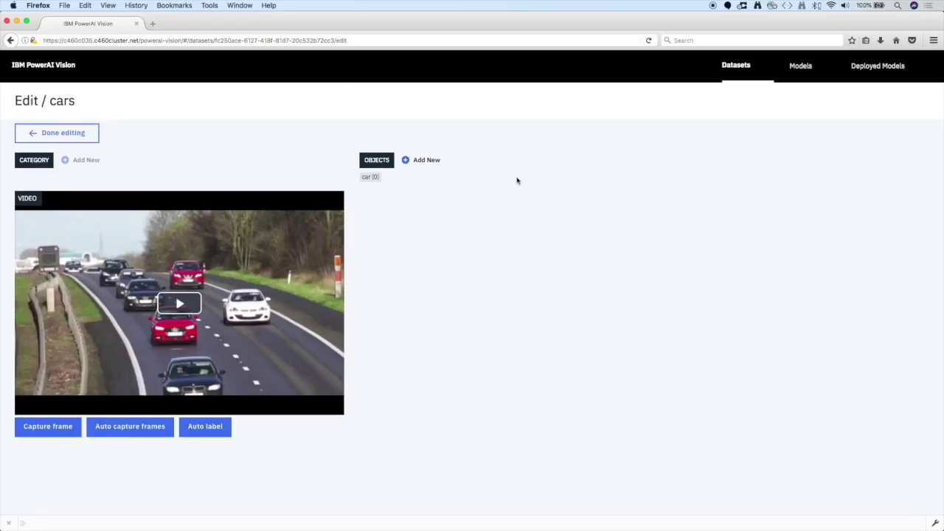
- Auto capture frames from the traffic video at a 5-second interval
left_click(124, 428)
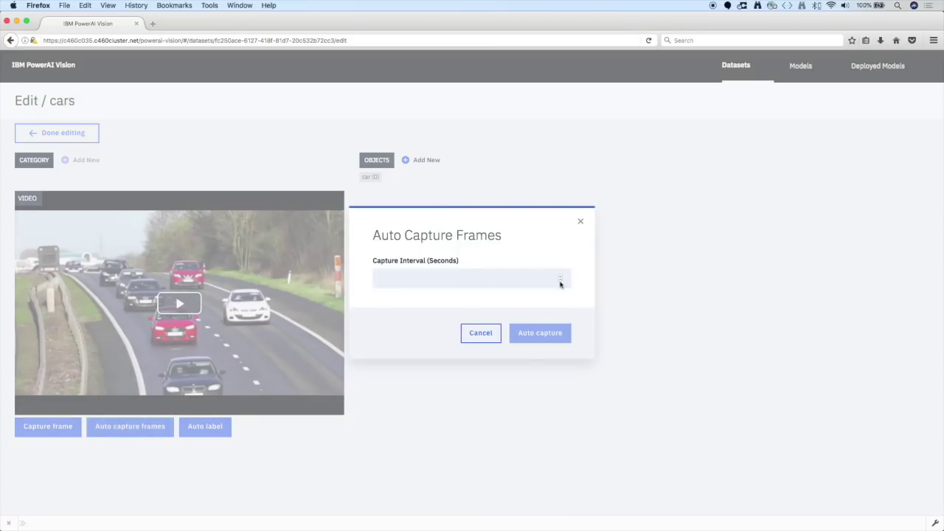
left_click(559, 280)
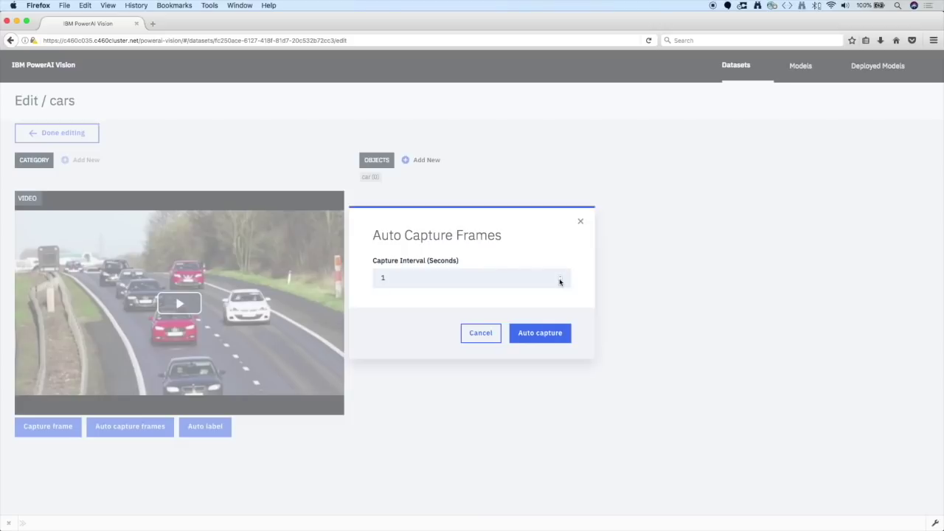
left_click(560, 277)
left_click(559, 276)
left_click(559, 276)
left_click(548, 336)
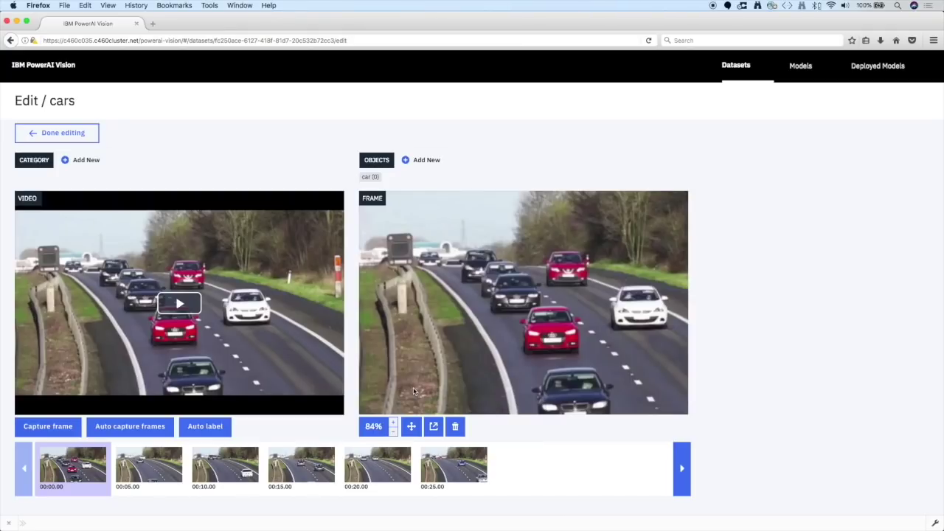
- Draw car label boxes around all eight cars on the road in the 00:00.00 frame
left_click(58, 475)
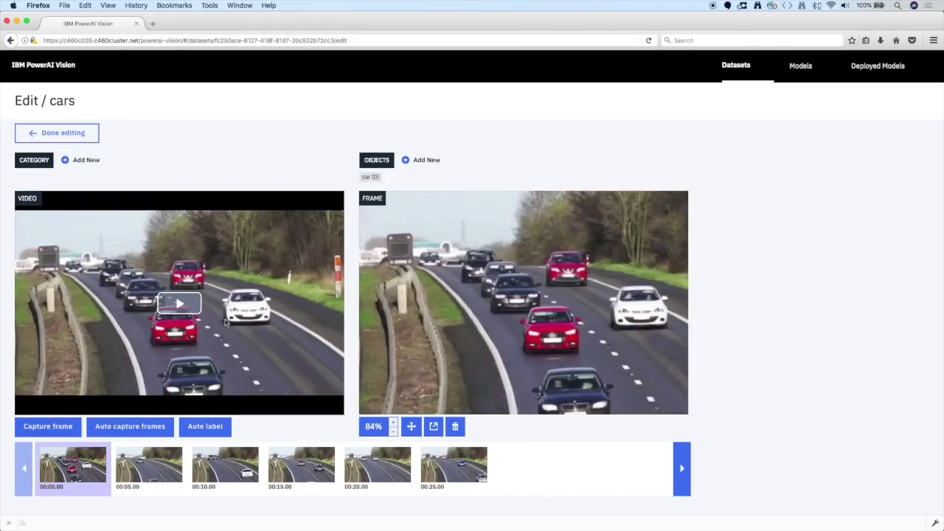
left_click(371, 178)
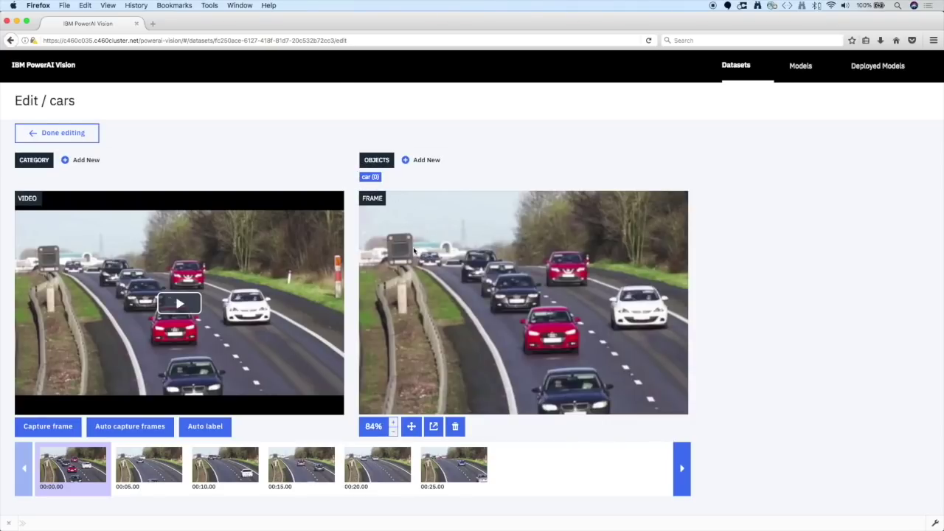
left_click_drag(416, 253, 441, 268)
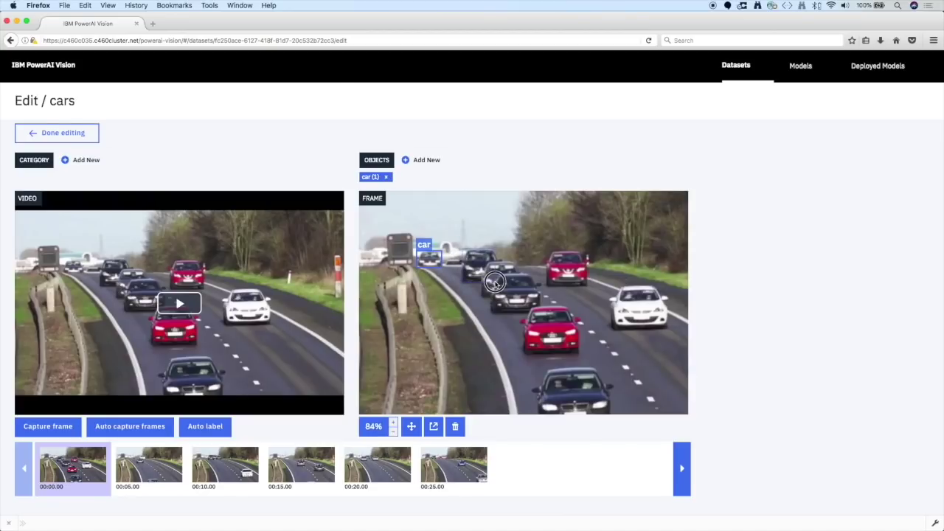
left_click_drag(496, 282, 463, 250)
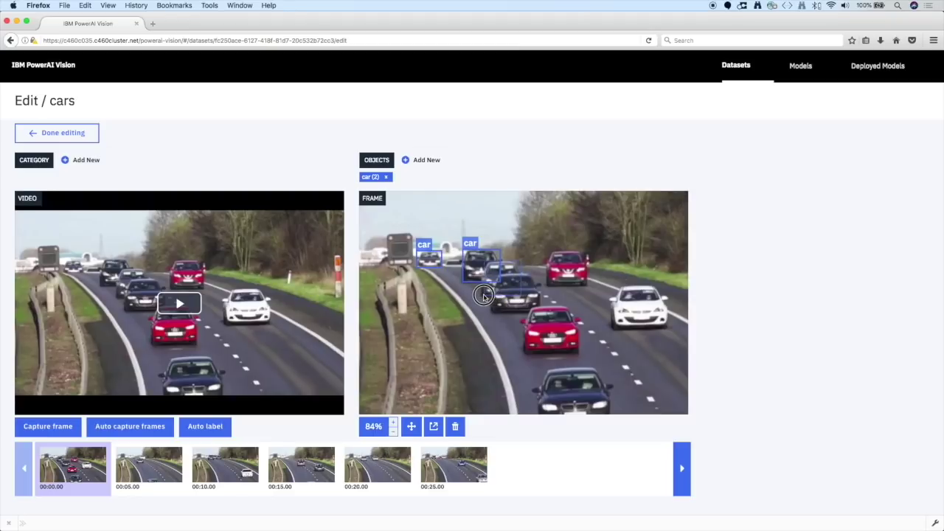
left_click_drag(482, 295, 522, 260)
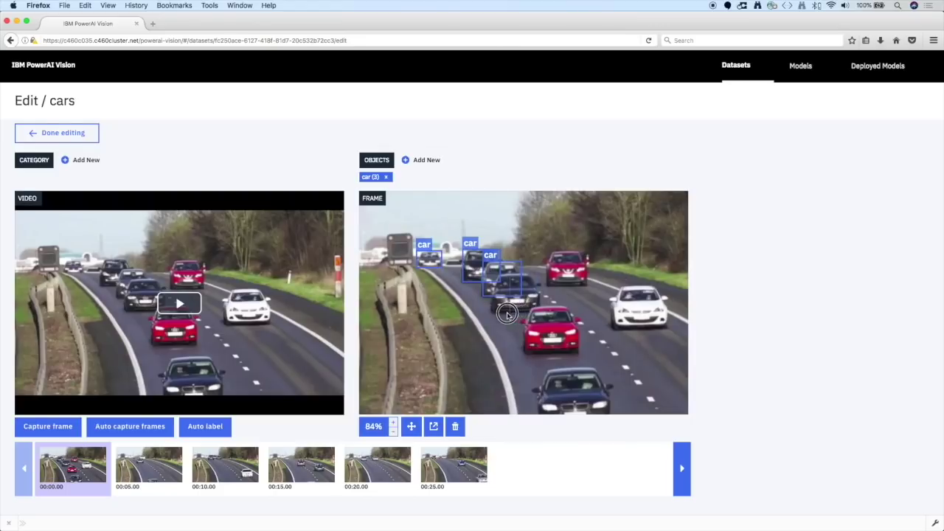
left_click_drag(492, 313, 537, 275)
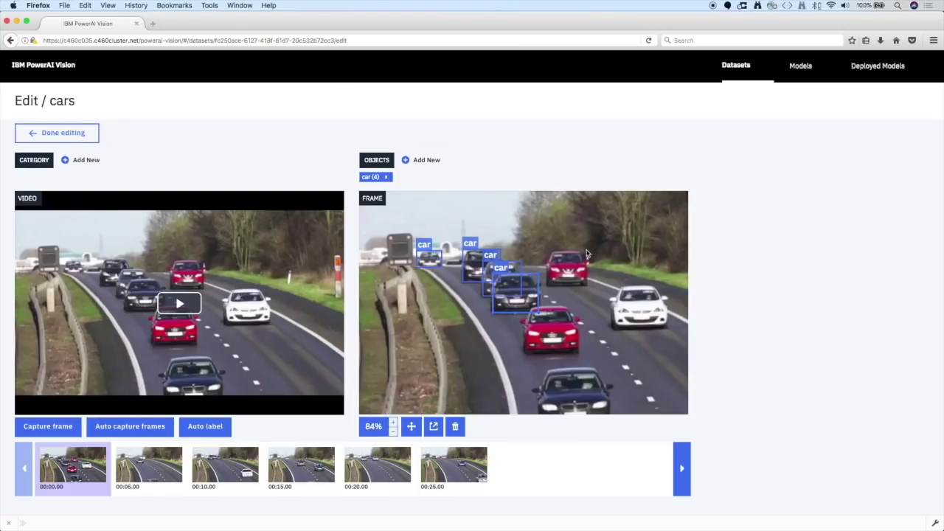
left_click_drag(544, 284, 587, 255)
left_click_drag(578, 311, 522, 353)
mouse_move(610, 330)
left_mouse_down()
mouse_move(662, 311)
mouse_move(668, 287)
left_mouse_up()
left_click_drag(531, 416, 610, 368)
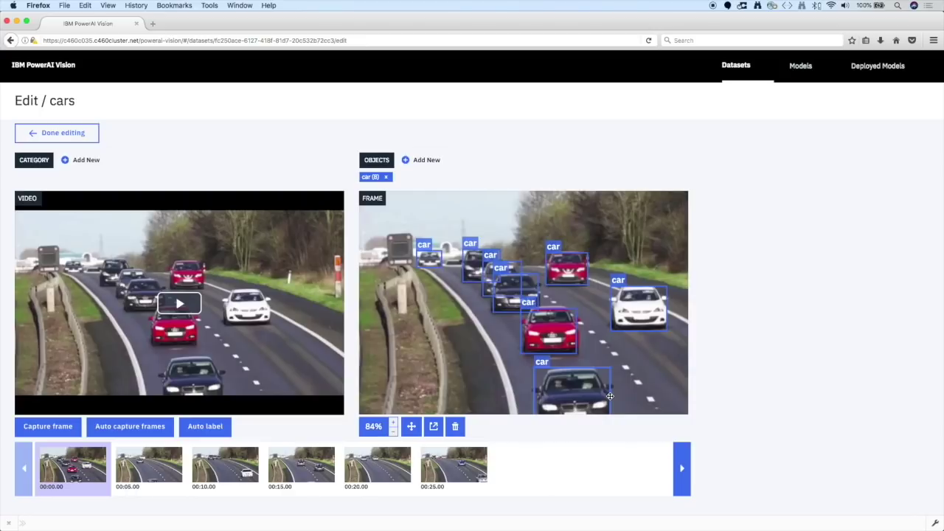
- Draw car label boxes around the four cars in each of the 00:05.00 and 00:10.00 frames
left_click(137, 472)
mouse_move(532, 244)
left_mouse_down()
mouse_move(500, 267)
mouse_move(461, 255)
mouse_move(478, 271)
left_mouse_up()
mouse_move(544, 394)
left_mouse_down()
mouse_move(552, 409)
mouse_move(614, 416)
left_mouse_up()
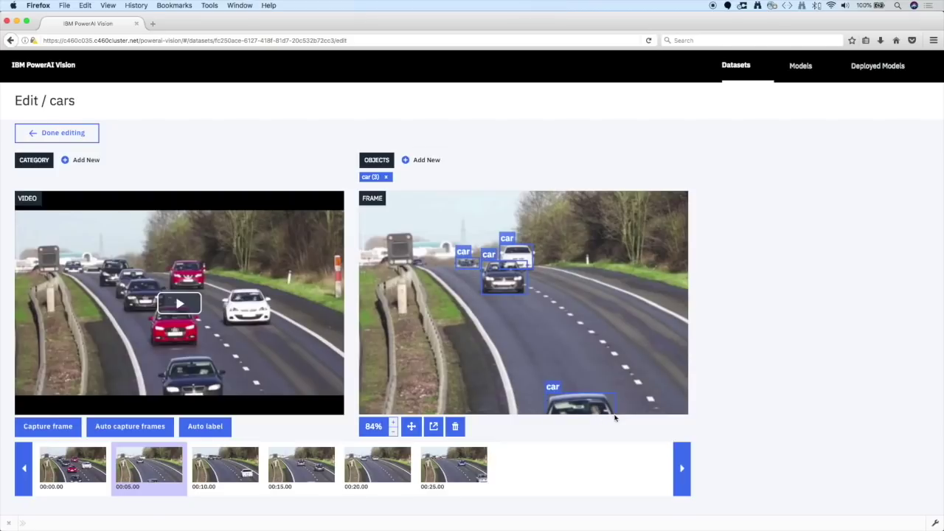
left_click(225, 472)
left_click_drag(452, 241, 491, 273)
mouse_move(483, 240)
left_mouse_down()
mouse_move(508, 269)
mouse_move(535, 268)
left_mouse_up()
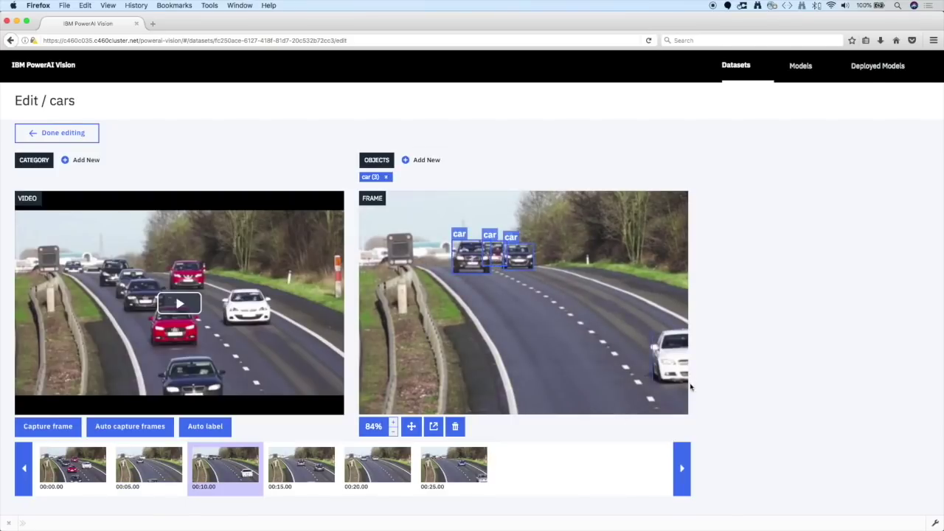
- Draw car label boxes around three cars in each of the 00:15.00 and 00:20.00 frames
left_click(301, 468)
left_click_drag(456, 253, 578, 312)
mouse_move(633, 297)
left_mouse_down()
mouse_move(649, 325)
mouse_move(688, 343)
left_mouse_up()
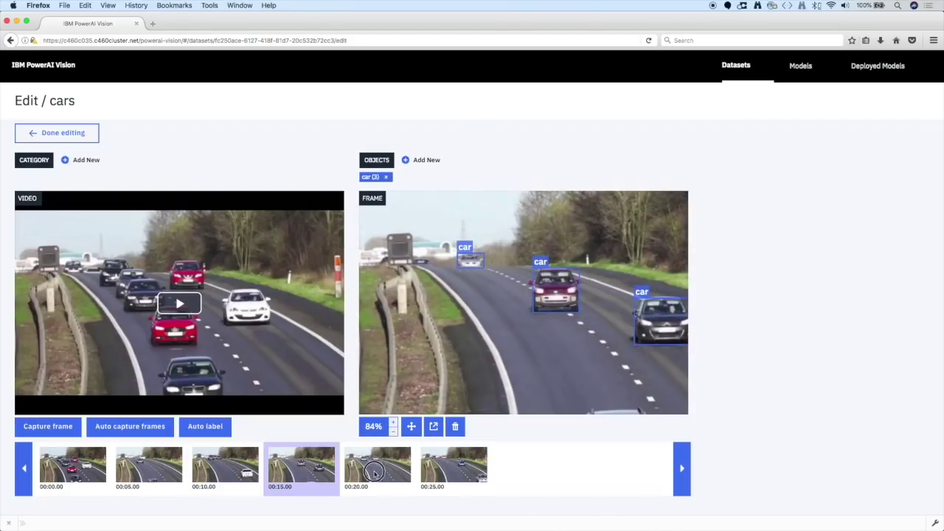
left_click(374, 471)
left_click_drag(483, 244, 508, 265)
left_click_drag(562, 276, 560, 276)
left_click_drag(450, 253, 496, 280)
- Draw car label boxes around the five cars in the 00:25.00 frame and finish editing the video
left_click(453, 469)
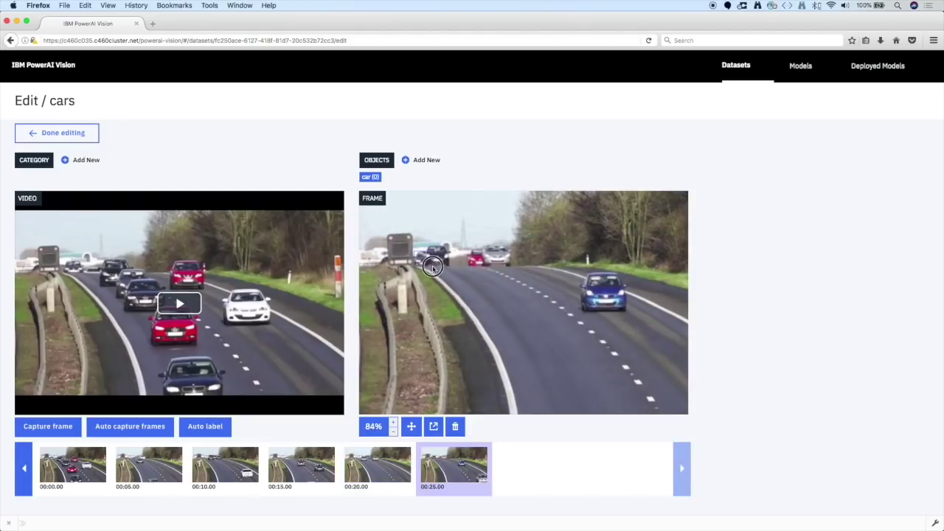
mouse_move(415, 252)
left_mouse_down()
mouse_move(434, 267)
mouse_move(508, 264)
left_mouse_up()
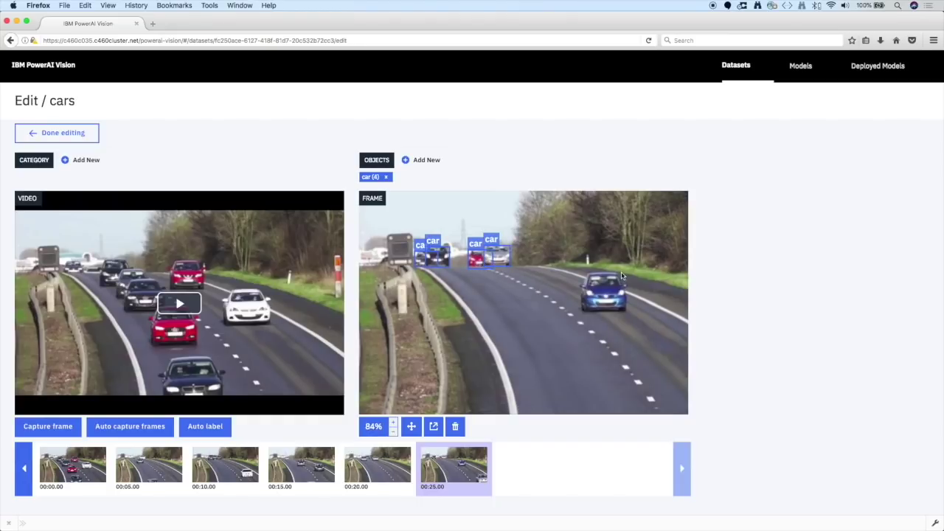
left_click_drag(582, 314, 627, 273)
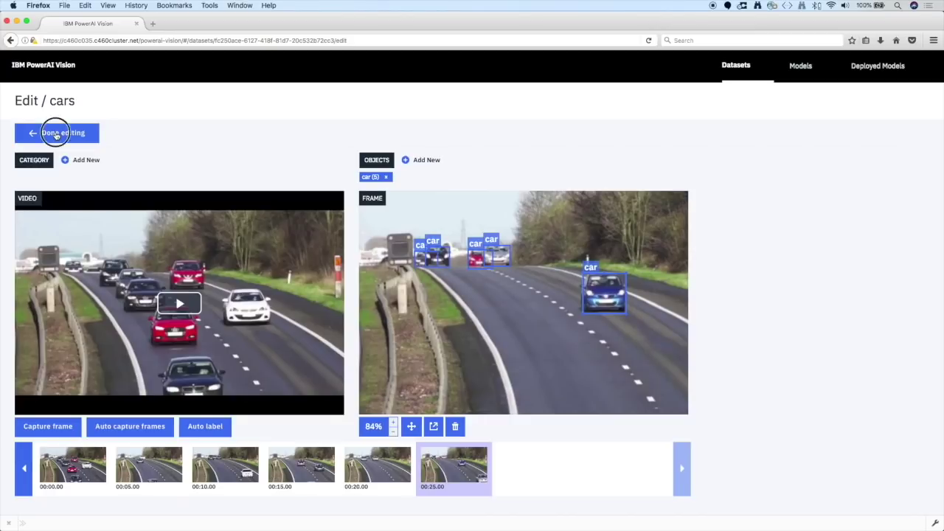
left_click(56, 135)
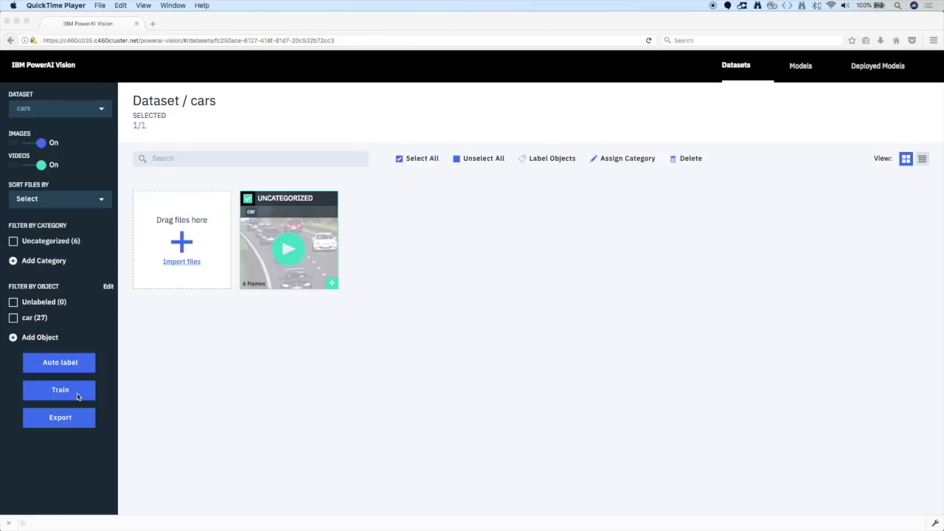
- Train a model named cars_model on the dataset with Object Detection and System Default performance
left_click(77, 397)
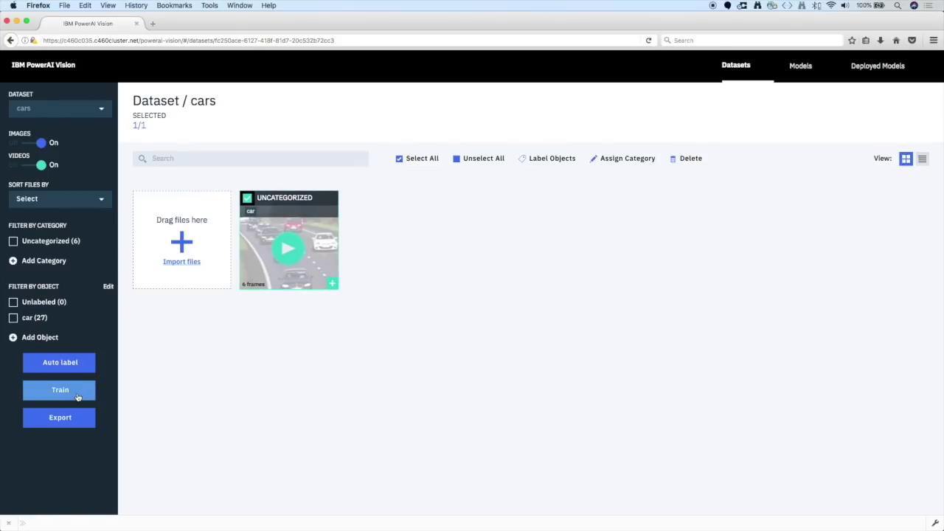
left_click(78, 397)
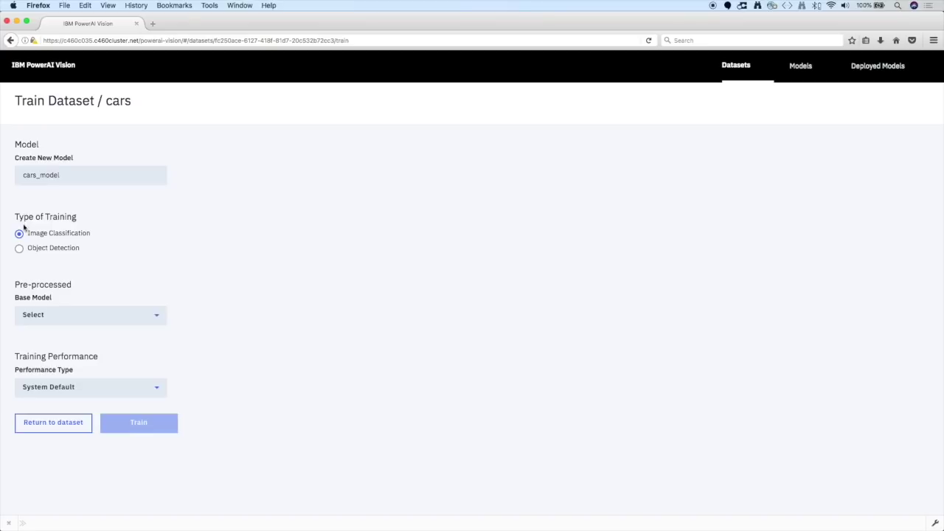
left_click(20, 249)
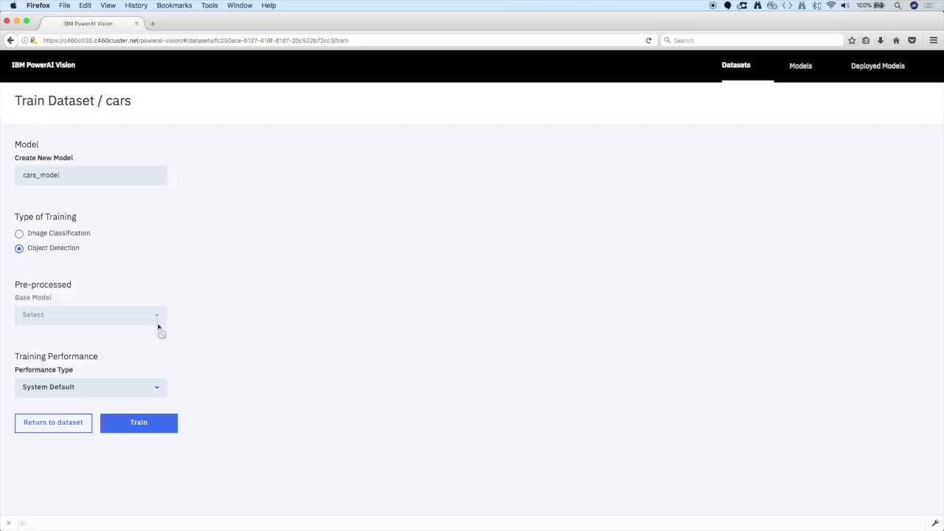
left_click(144, 426)
left_click(139, 422)
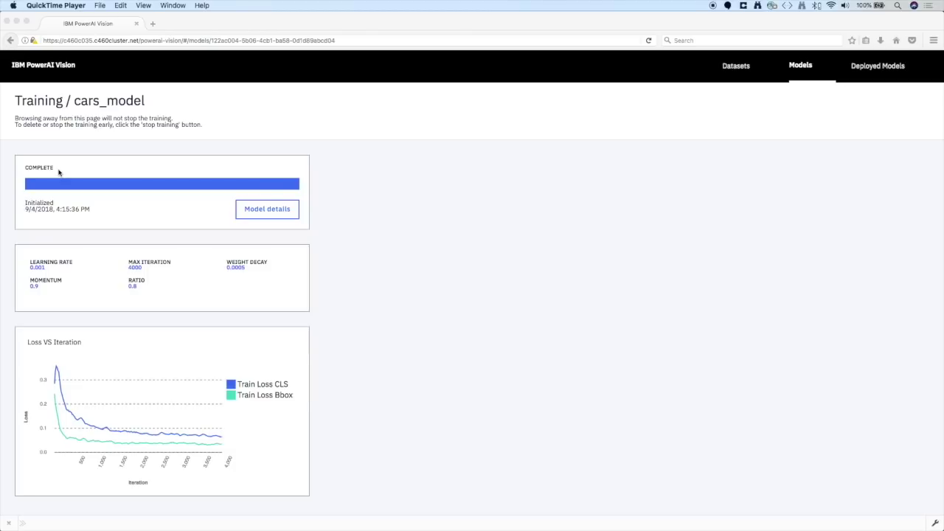
- Open the details of the trained cars_model and deploy it as cars_model with the deploy and export trained model option enabled
left_click(250, 211)
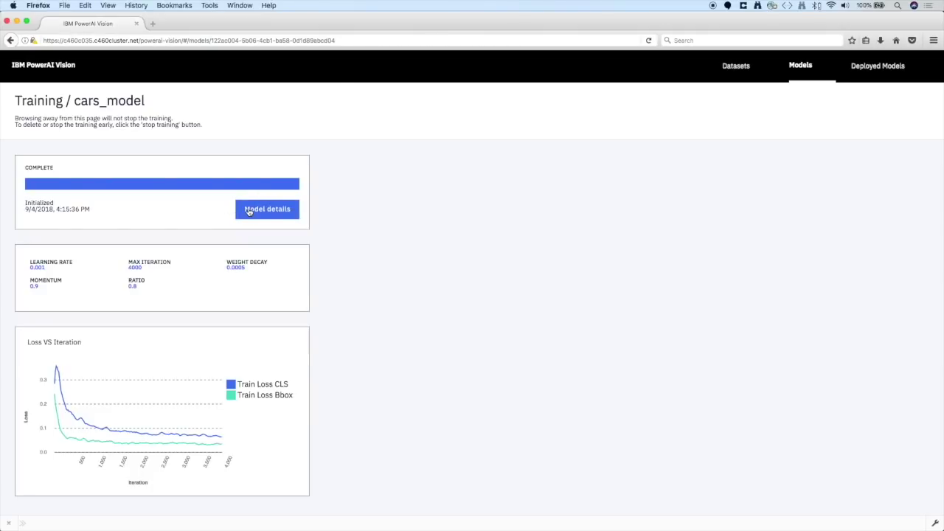
left_click(249, 211)
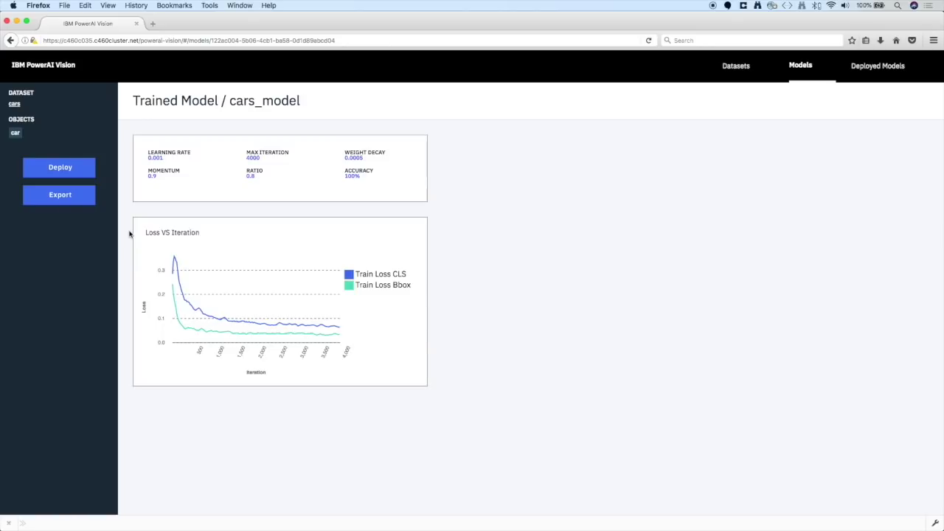
left_click(70, 167)
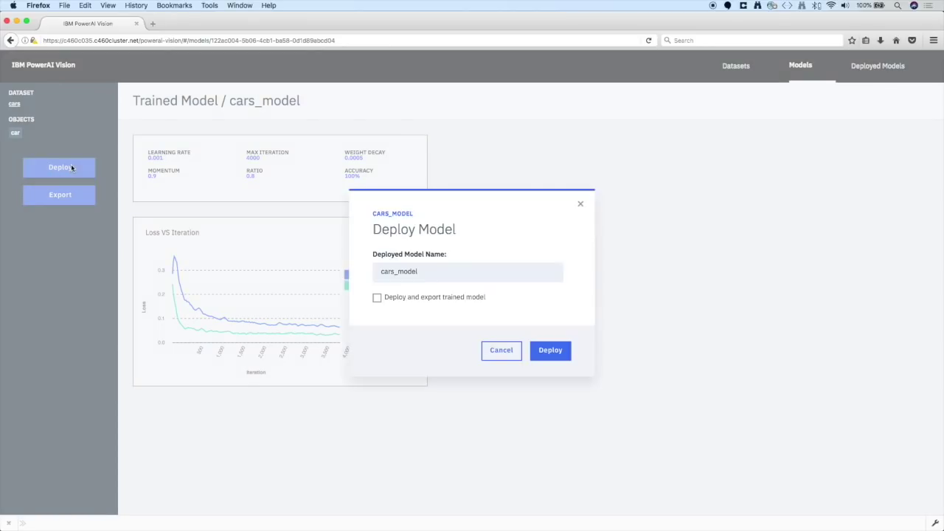
left_click(377, 298)
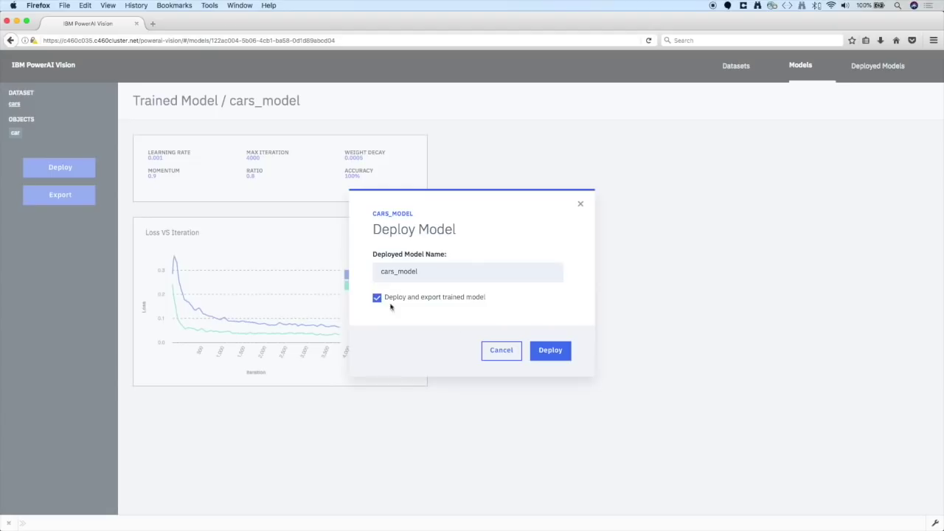
left_click(550, 351)
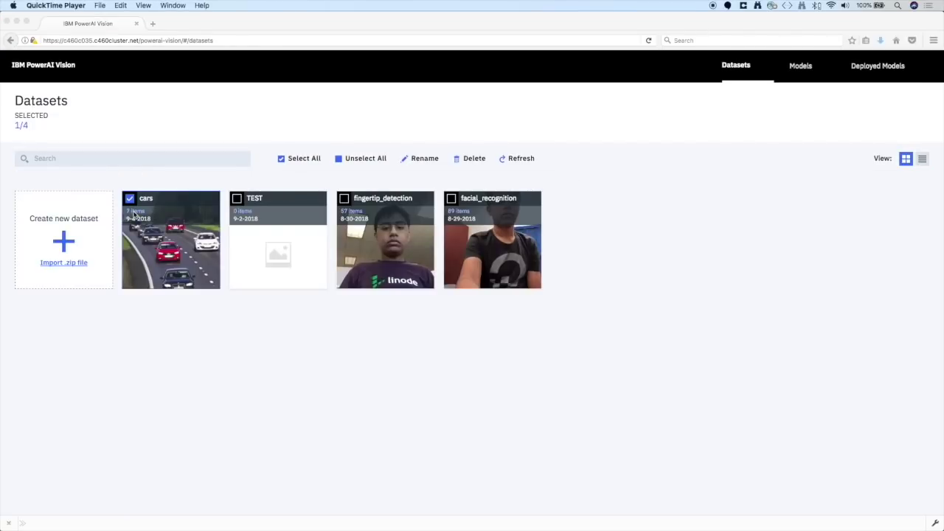
- Open the cars dataset and bring up its video for object labeling
left_click(135, 214)
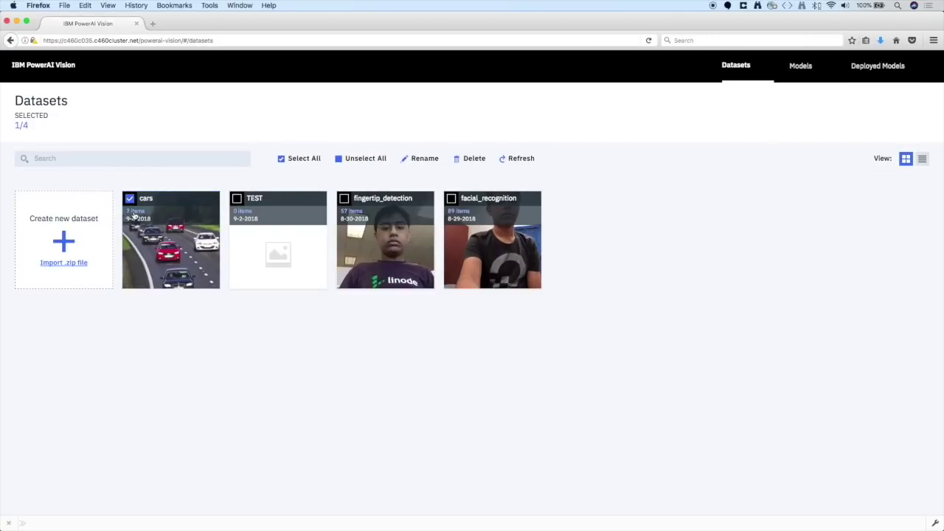
left_click(135, 214)
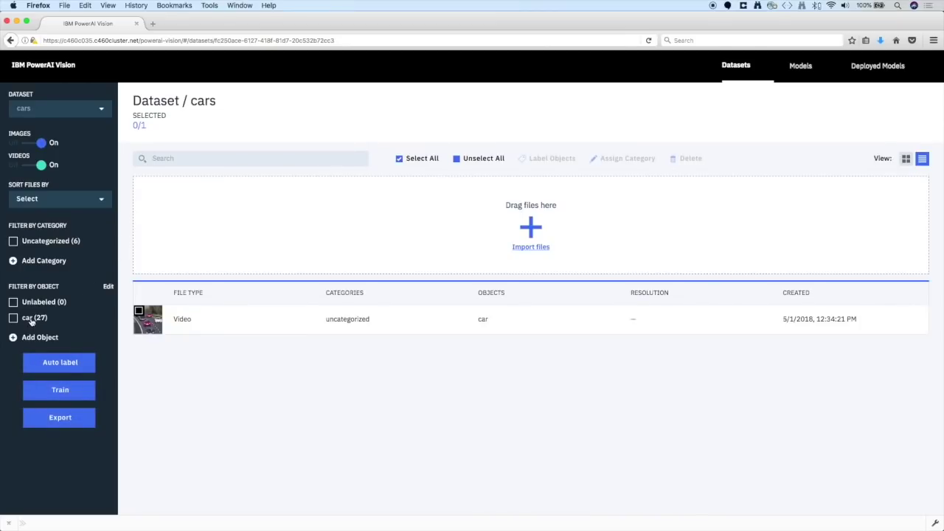
left_click(139, 314)
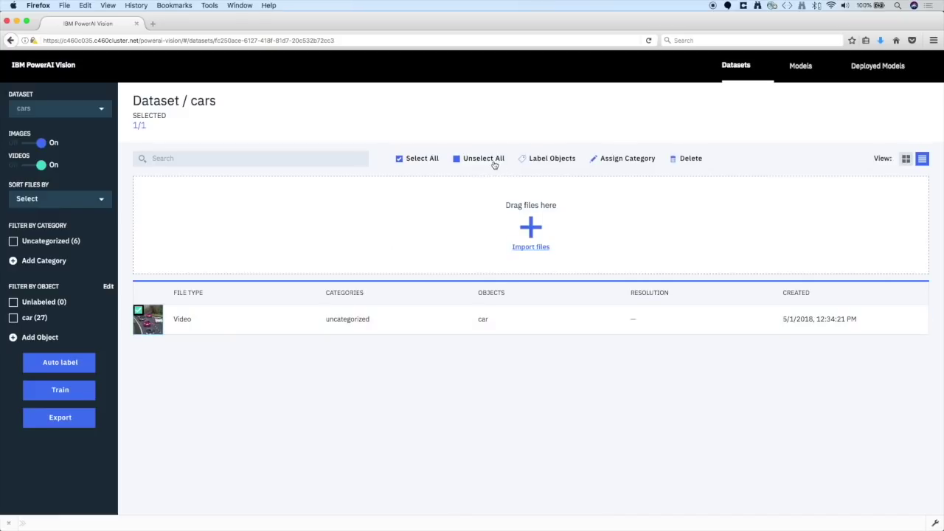
left_click(536, 160)
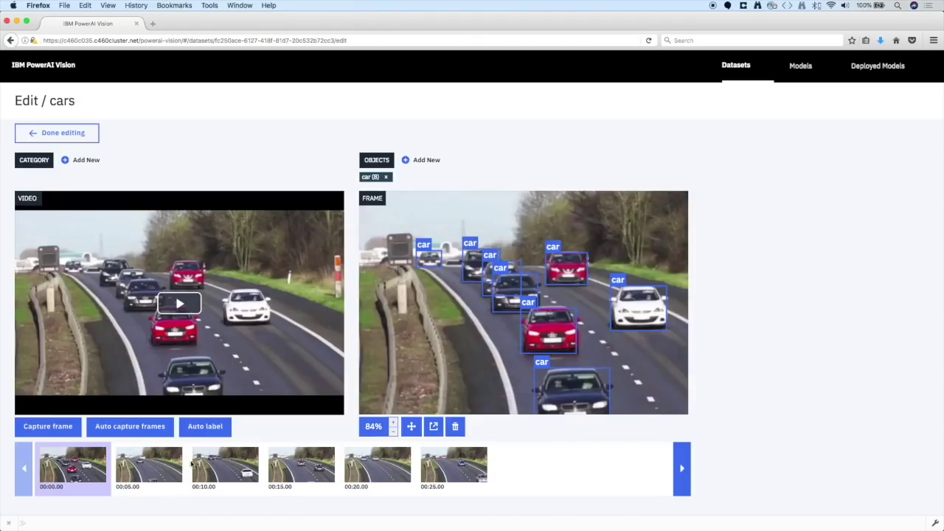
- Auto label the video at a time interval of 1 second using the trained model cars_model
left_click(212, 429)
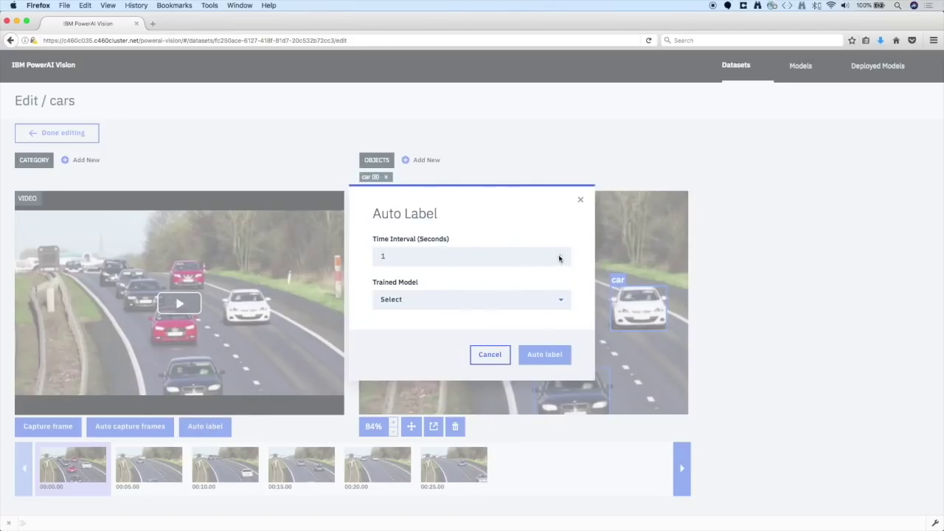
left_click(564, 300)
left_click(397, 320)
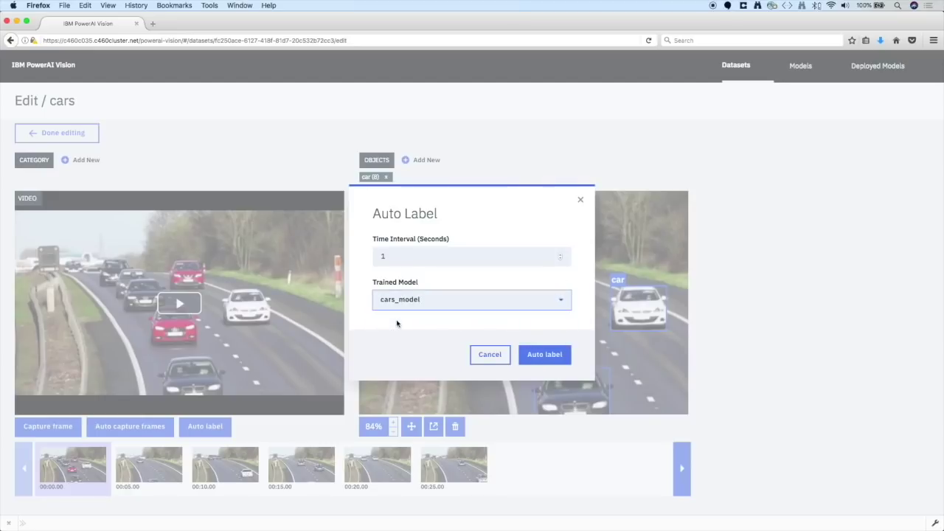
left_click(532, 355)
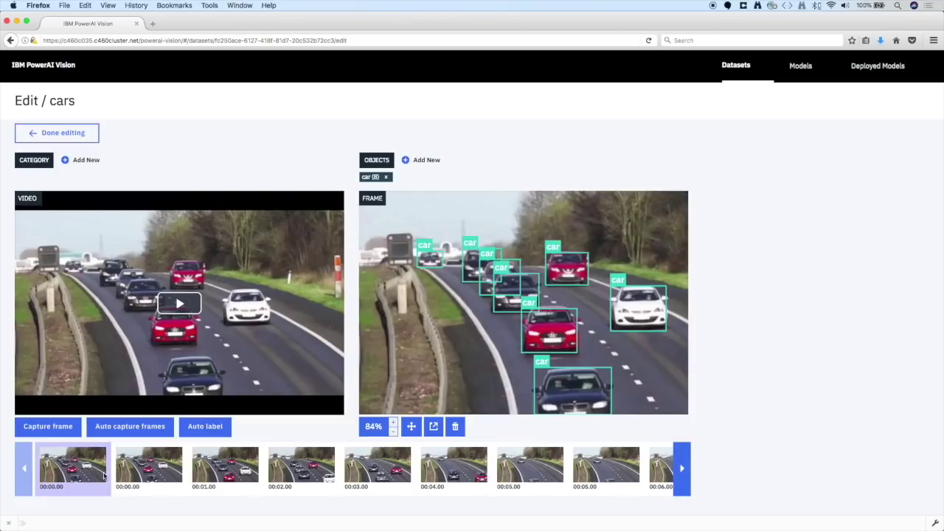
- Examine the car labels in the video's captured frames from 00:00.00 through 00:29.00
left_click(147, 479)
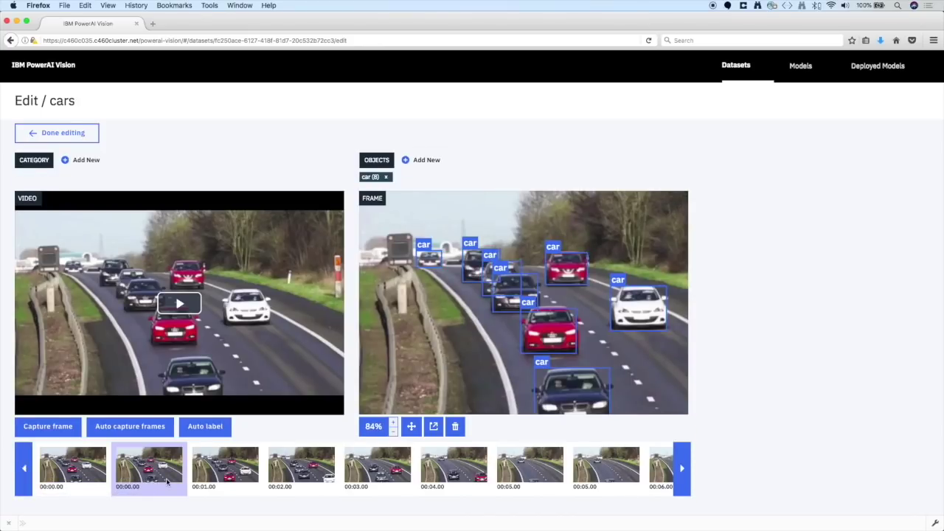
left_click(214, 476)
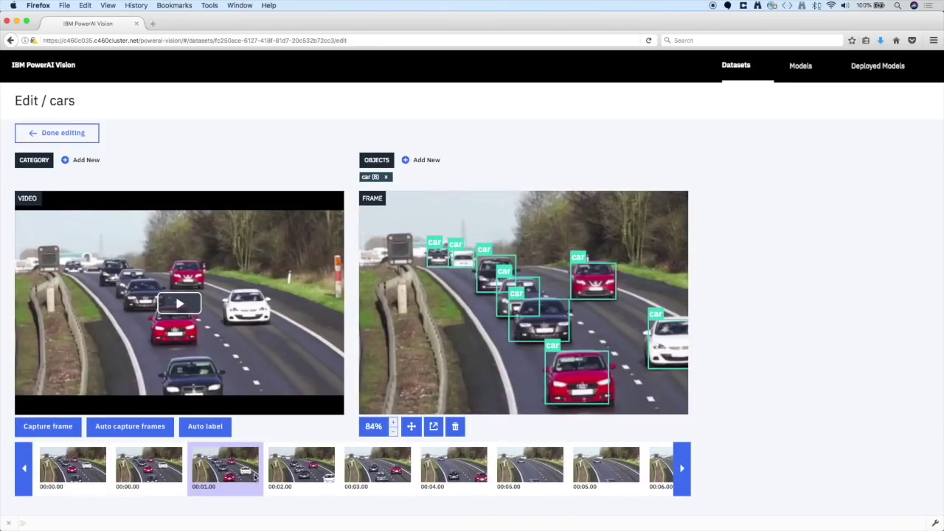
left_click(302, 477)
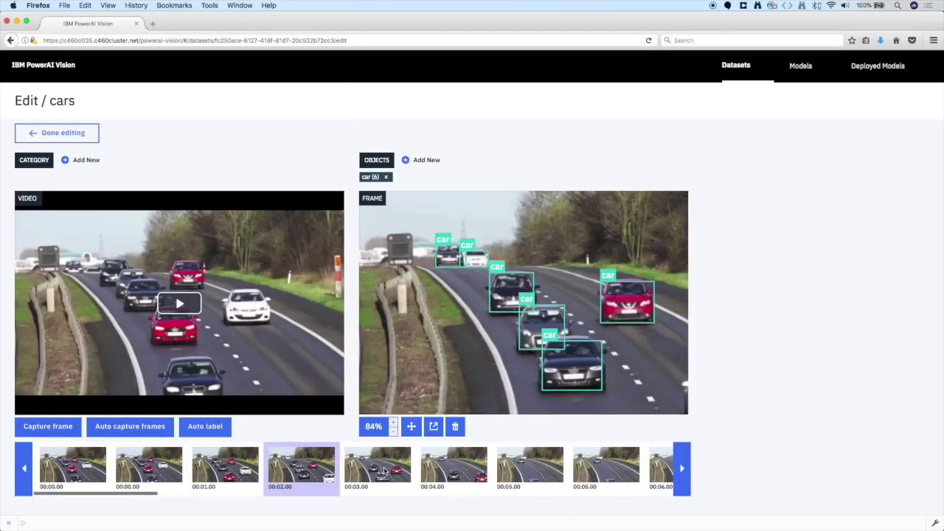
left_click(384, 472)
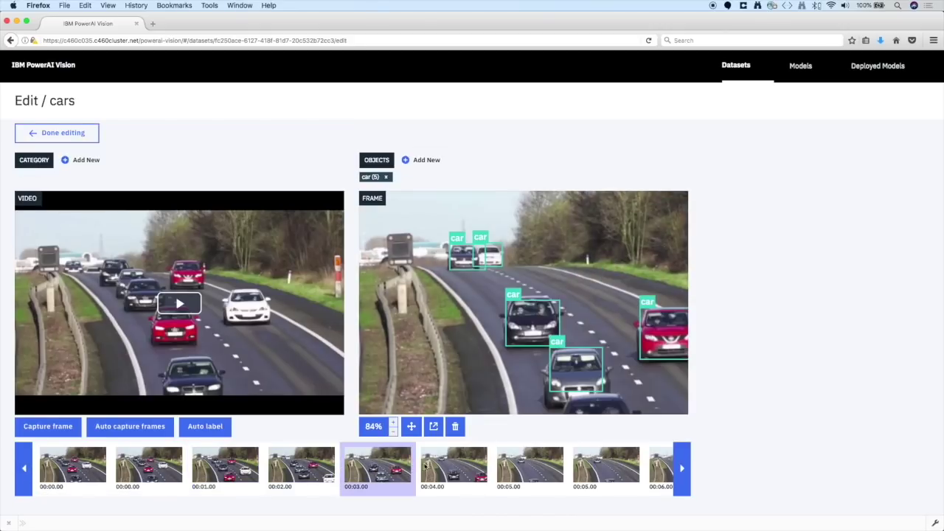
left_click(441, 466)
left_click(523, 478)
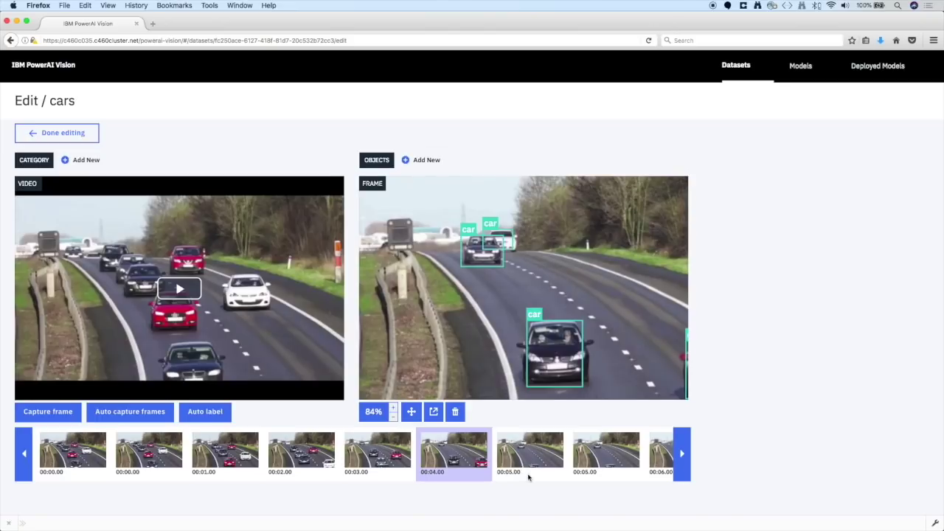
left_click(601, 462)
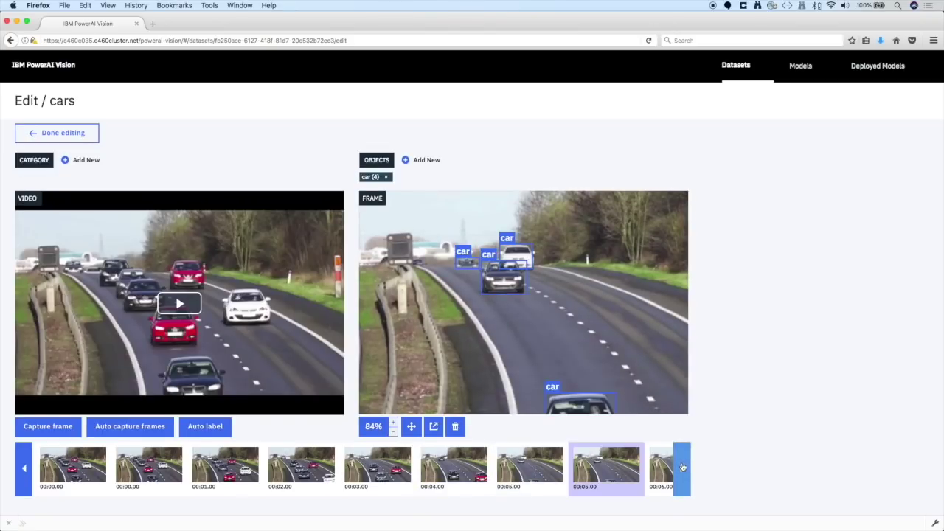
left_click(682, 467)
left_click(682, 467)
left_click(682, 467)
left_click(682, 467)
left_click(682, 467)
left_click(682, 466)
left_click(682, 467)
left_click(682, 466)
left_click(682, 466)
left_click(682, 465)
left_click(682, 466)
left_click(682, 467)
left_click(682, 466)
left_click(683, 467)
left_click(682, 467)
left_click(682, 467)
left_click(682, 467)
left_click(682, 467)
left_click(682, 467)
left_click(682, 466)
left_click(682, 467)
left_click(682, 467)
left_click(682, 466)
left_click(682, 469)
left_click(683, 469)
left_click(683, 469)
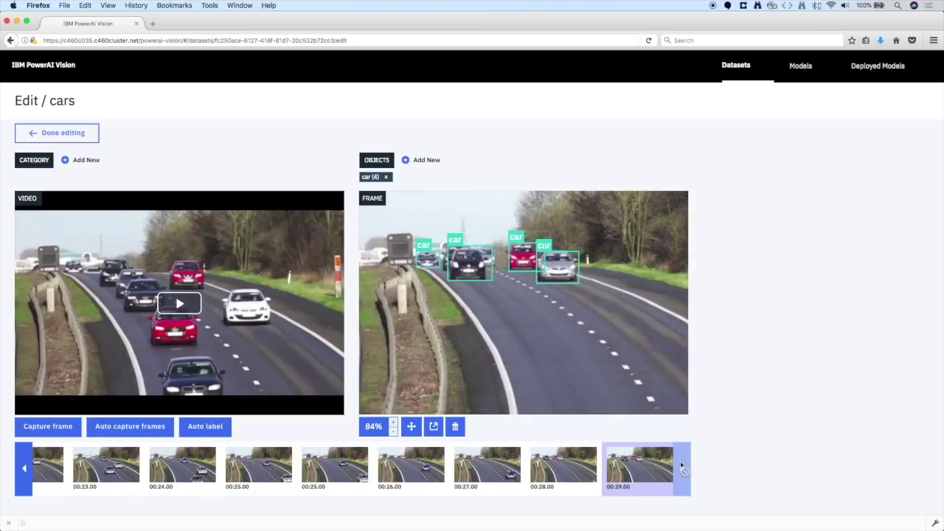
- Finish editing the video, select it in the cars dataset and open the training setup
left_click(68, 136)
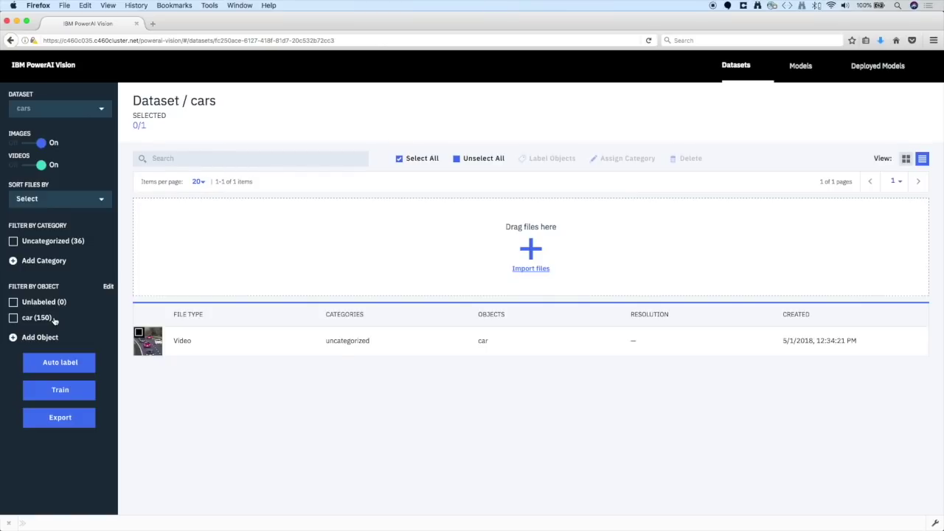
left_click(137, 334)
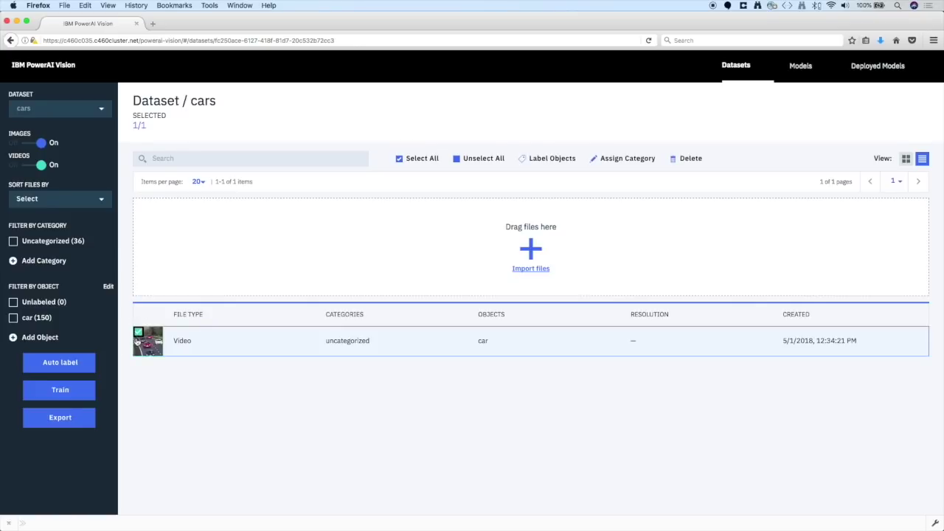
left_click(56, 394)
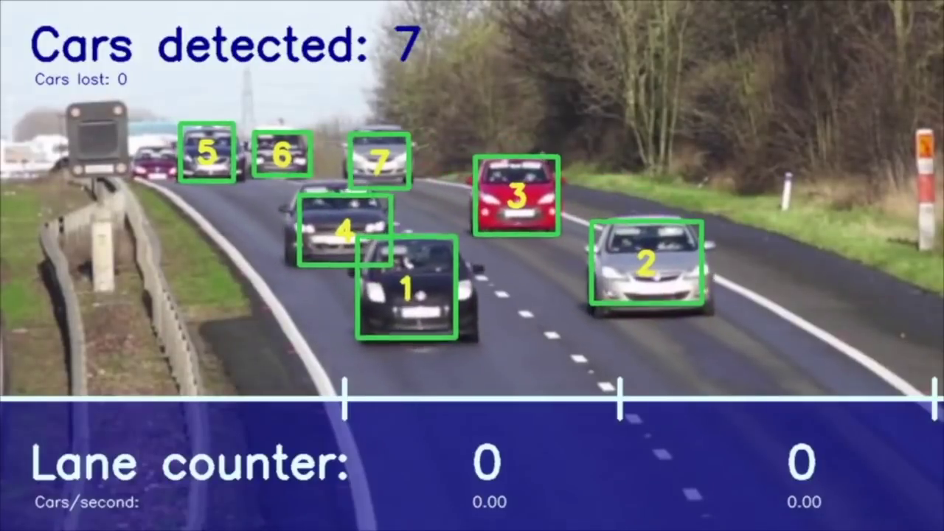